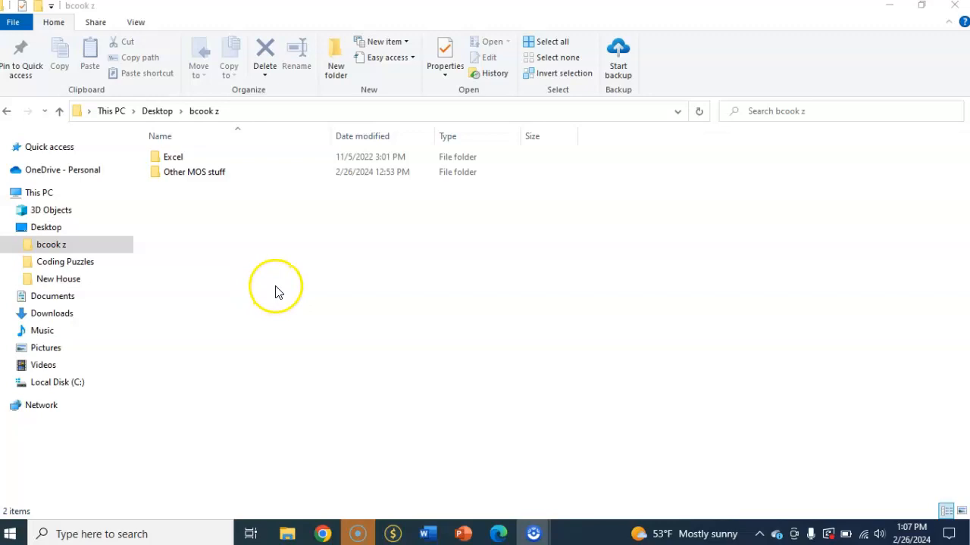
Go into the Excel folder and open its Chapter 1 subfolder
{"action": "double_click", "coordinate": [155, 159]}
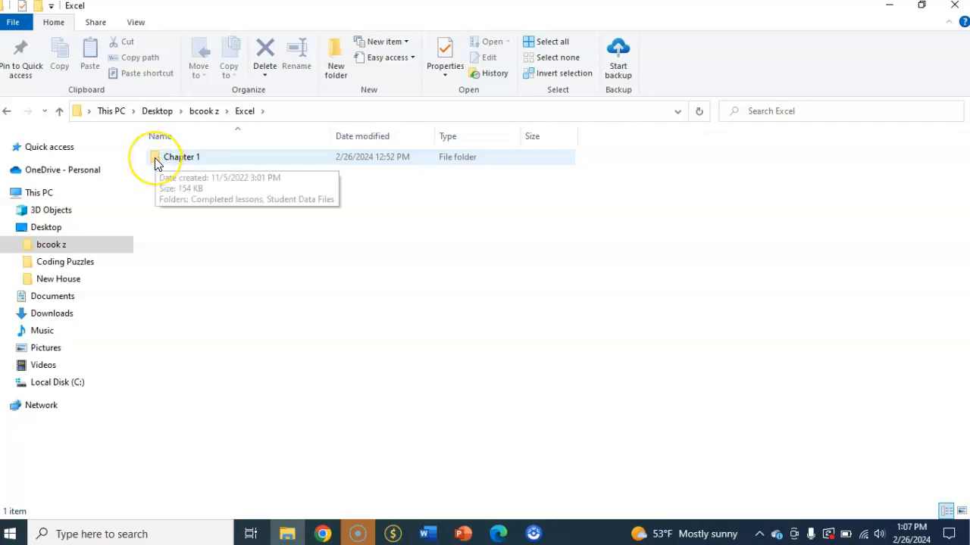
{"action": "double_click", "coordinate": [155, 161]}
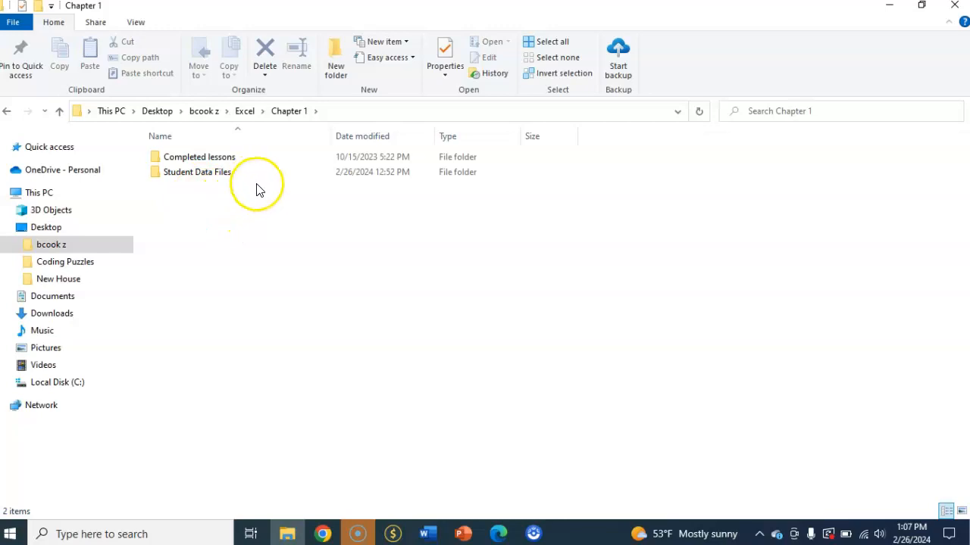
Create a new folder inside Chapter 1 and delete it again
{"action": "left_click", "coordinate": [338, 55]}
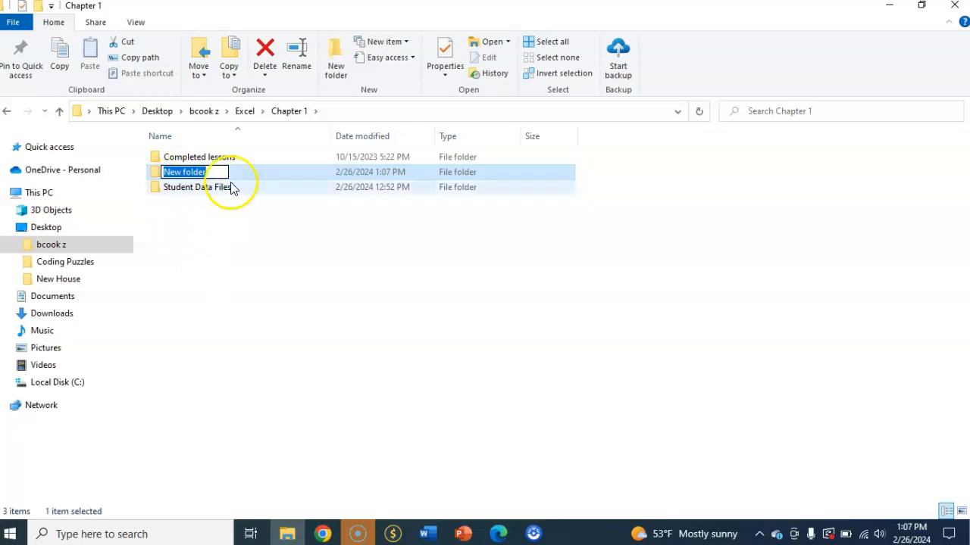
{"action": "left_click", "coordinate": [263, 50]}
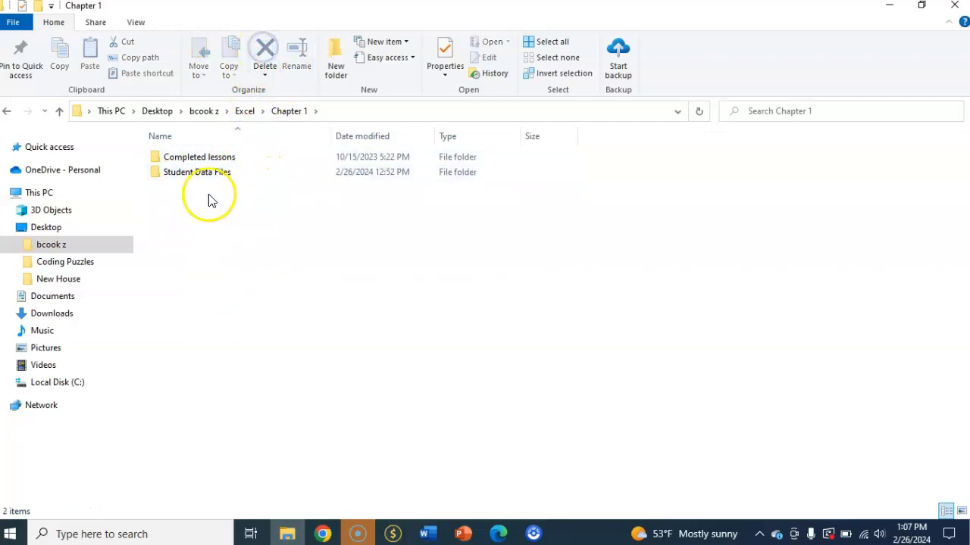
Open the ParadiseLakes-01 workbook from the Student Data Files folder and dismiss the notice about the new default theme
{"action": "double_click", "coordinate": [155, 173]}
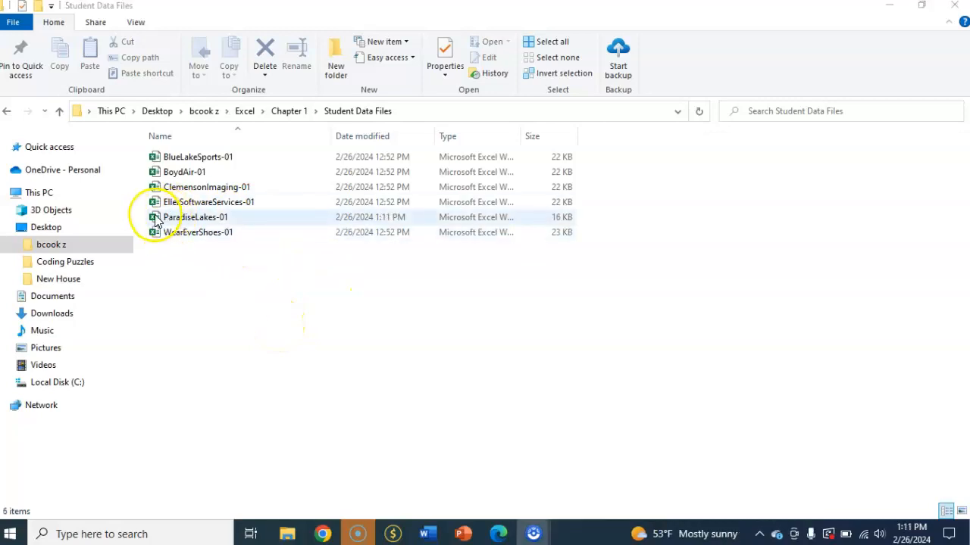
{"action": "double_click", "coordinate": [155, 220]}
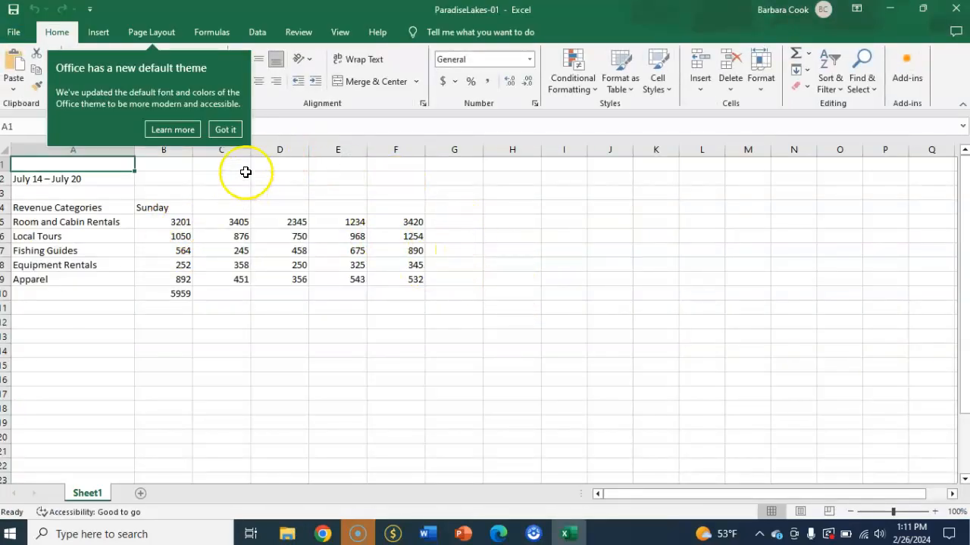
{"action": "left_click", "coordinate": [225, 130]}
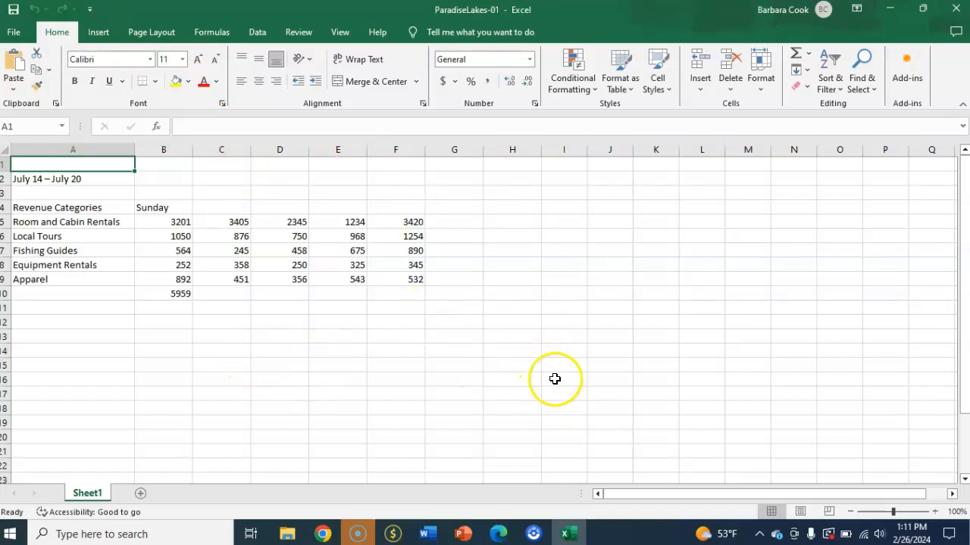
Pin Excel to the taskbar
{"action": "right_click", "coordinate": [571, 535]}
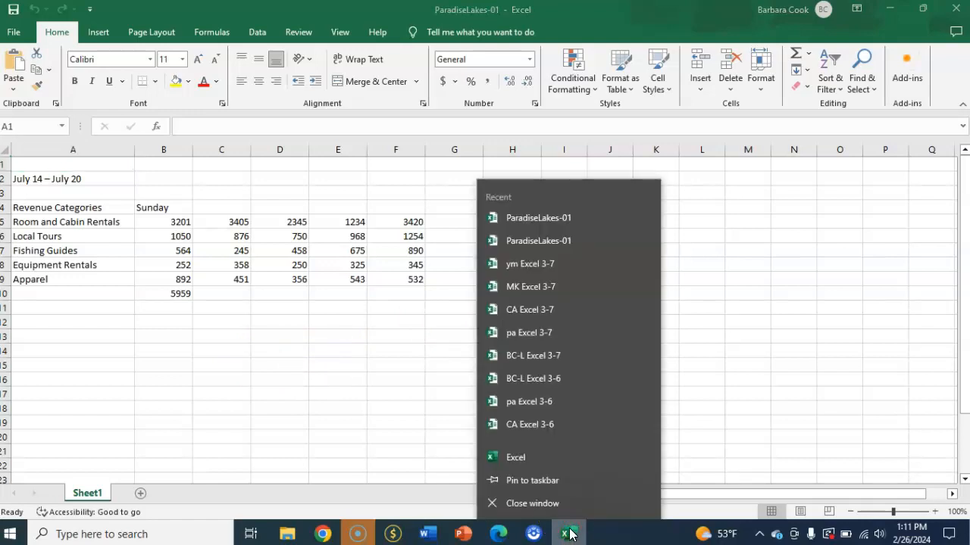
{"action": "left_click", "coordinate": [552, 482]}
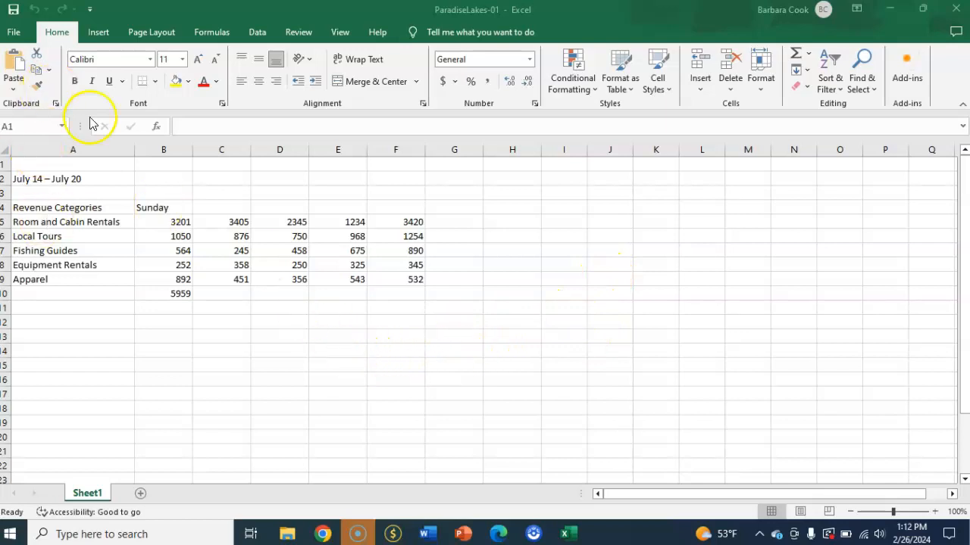
Start saving a copy of the workbook and choose Chapter 1's Completed lessons folder as its location
{"action": "left_click", "coordinate": [14, 35]}
{"action": "left_click", "coordinate": [14, 35]}
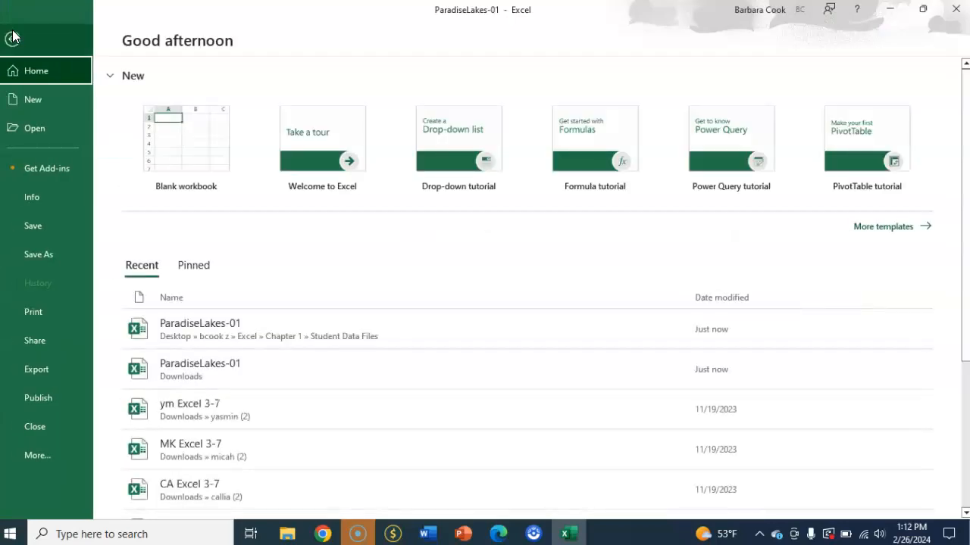
{"action": "left_click", "coordinate": [45, 255]}
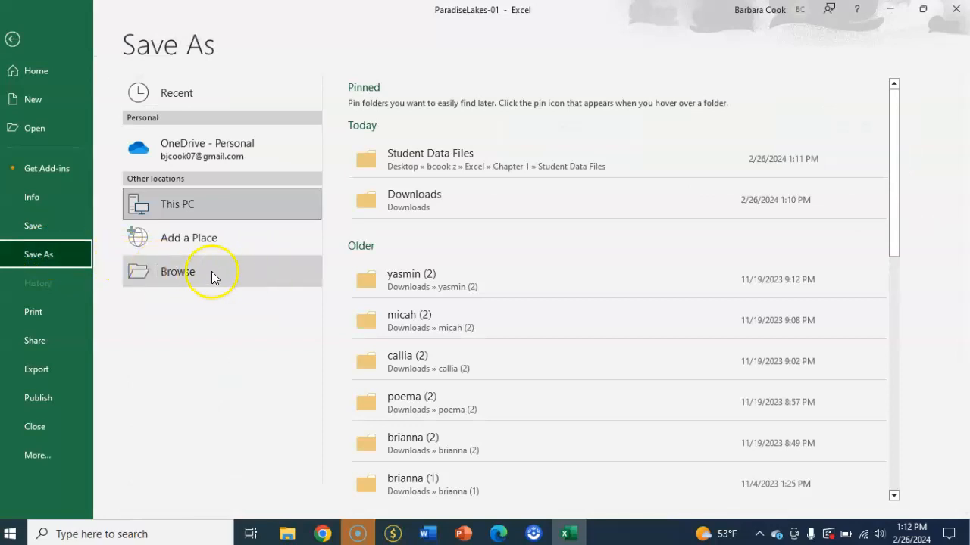
{"action": "left_click", "coordinate": [176, 272]}
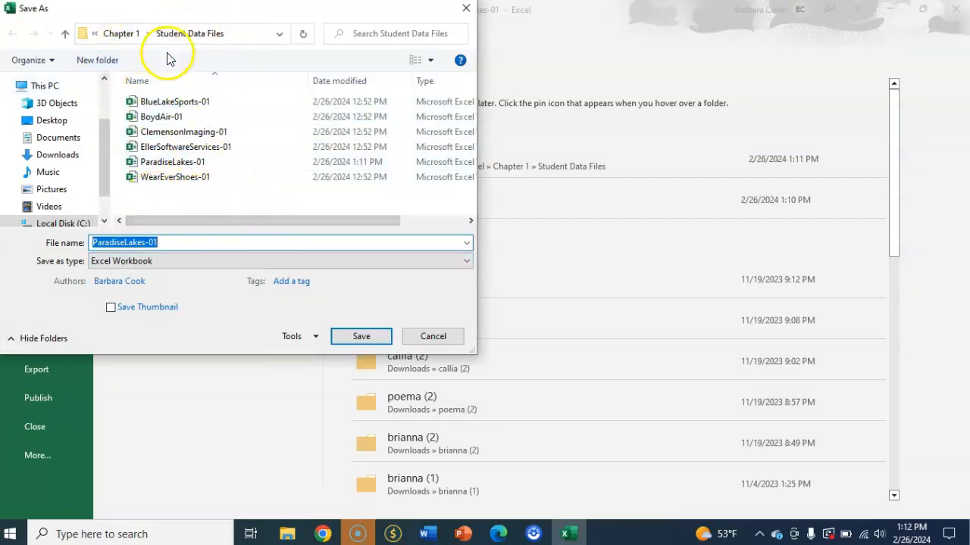
{"action": "left_click", "coordinate": [121, 34]}
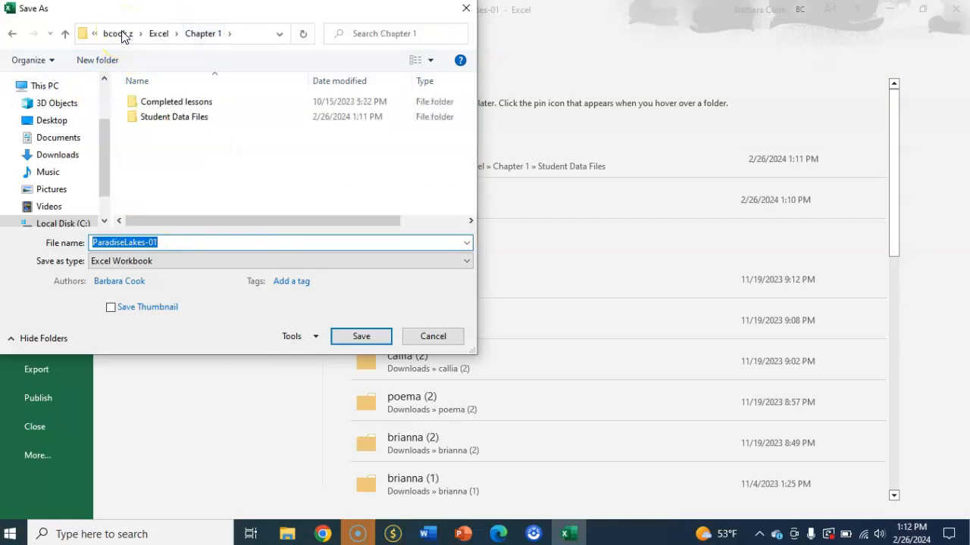
{"action": "double_click", "coordinate": [134, 102]}
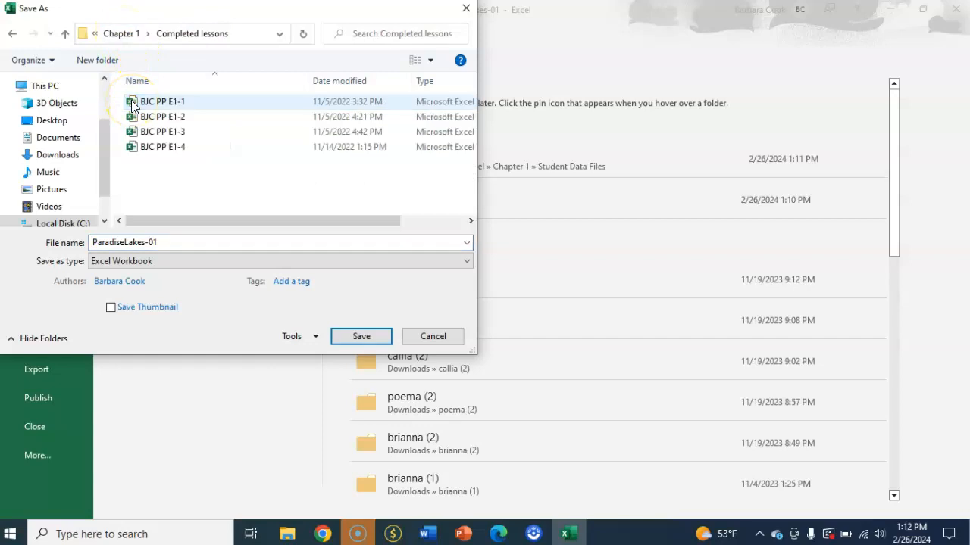
Name the workbook copy BC PP E1-1 and save it
{"action": "left_click", "coordinate": [180, 281]}
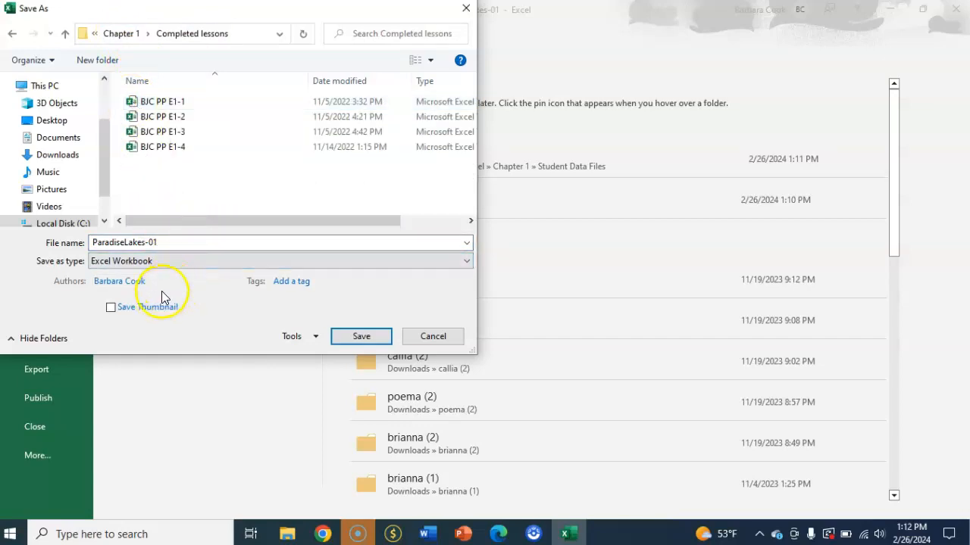
{"action": "left_click_drag", "start_coordinate": [173, 242], "coordinate": [69, 243]}
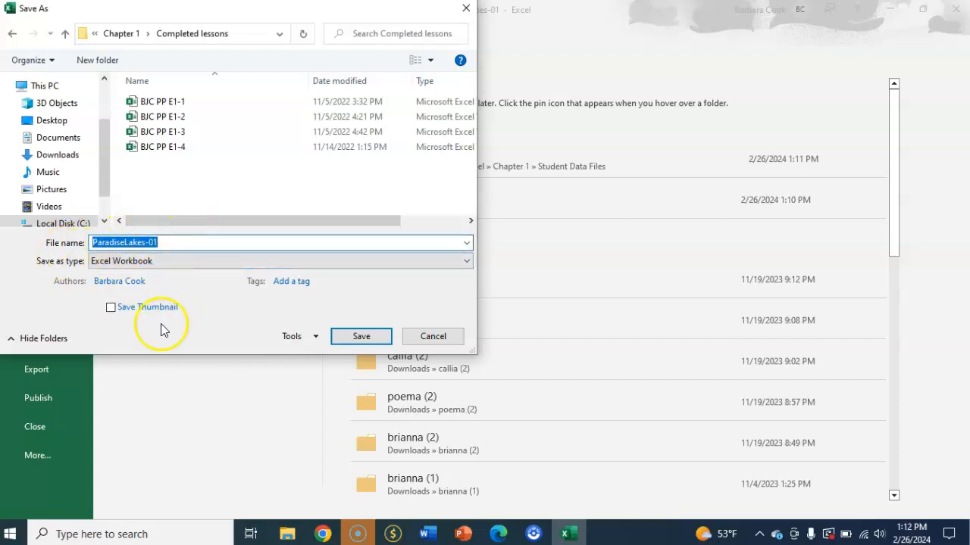
{"action": "type", "text": "BC PP E1-1"}
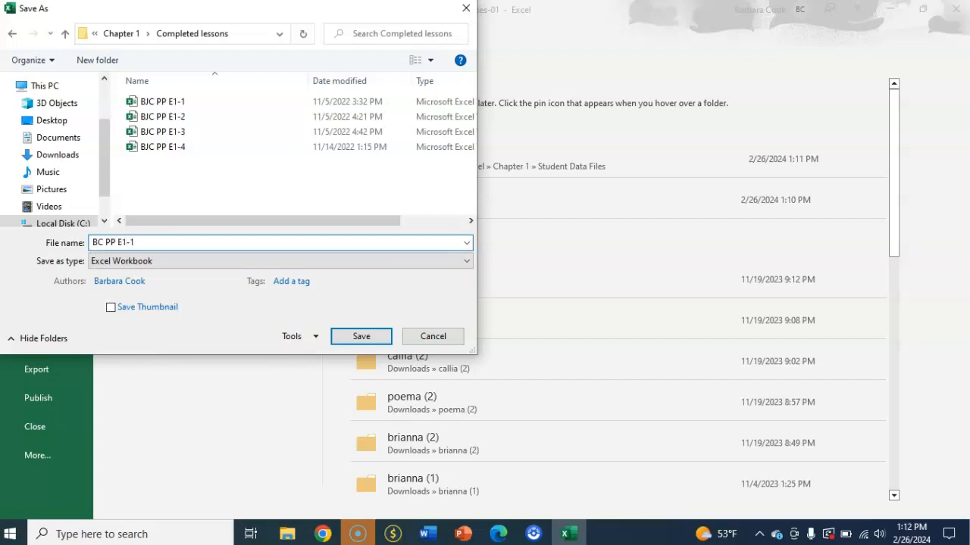
{"action": "left_click", "coordinate": [358, 336]}
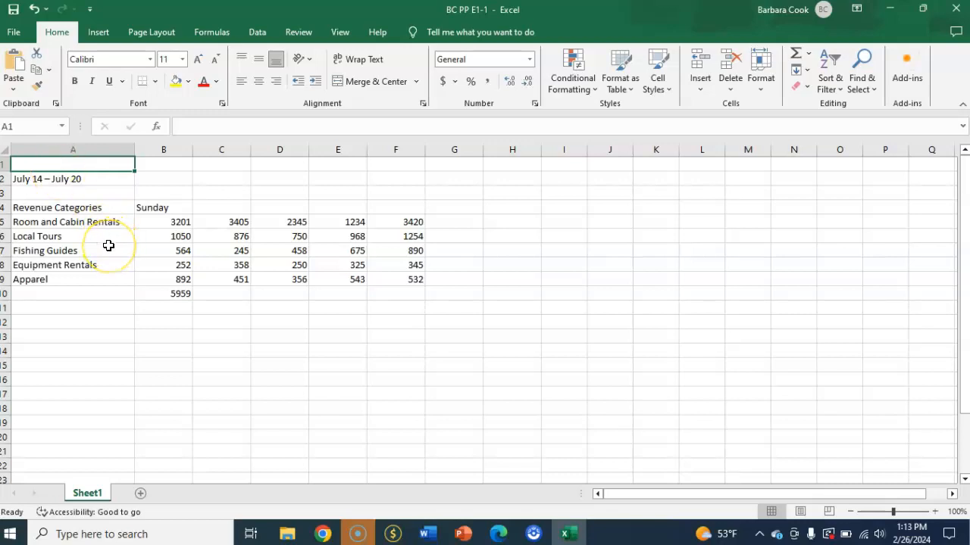
Enter the title Paradise Lakes Resort in cell A1 and the label Total in cell A10
{"action": "type", "text": "Paradise Lakes Resort"}
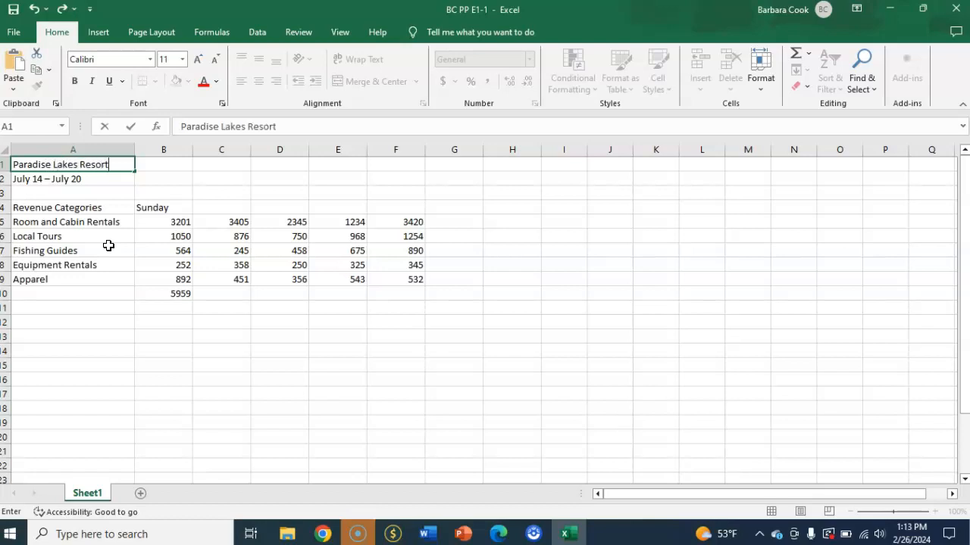
{"action": "key", "text": "Return"}
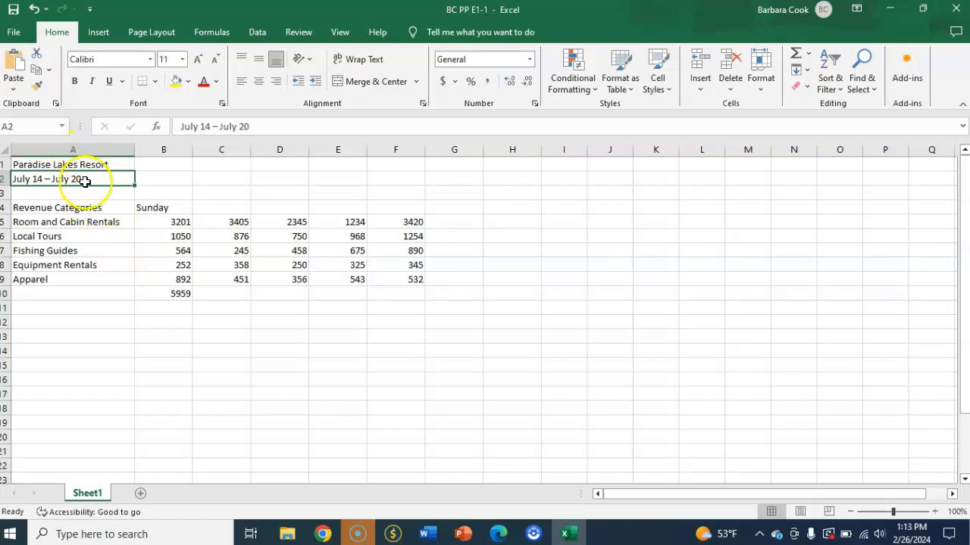
{"action": "left_click", "coordinate": [45, 300]}
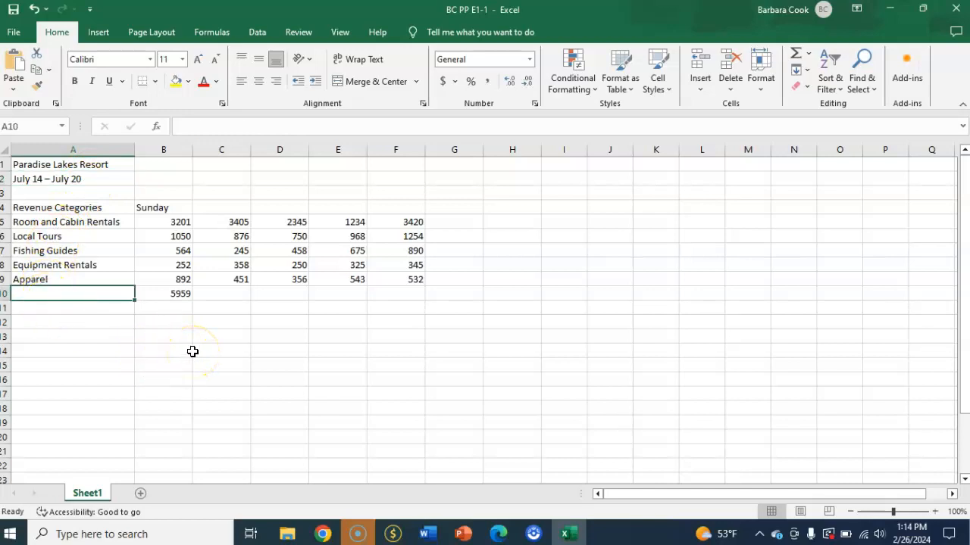
{"action": "type", "text": "Total"}
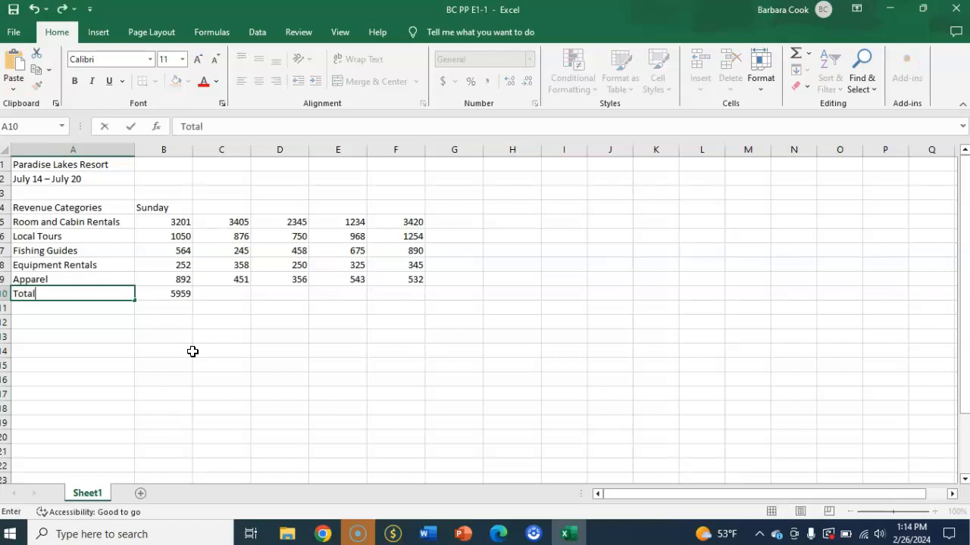
{"action": "key", "text": "Return"}
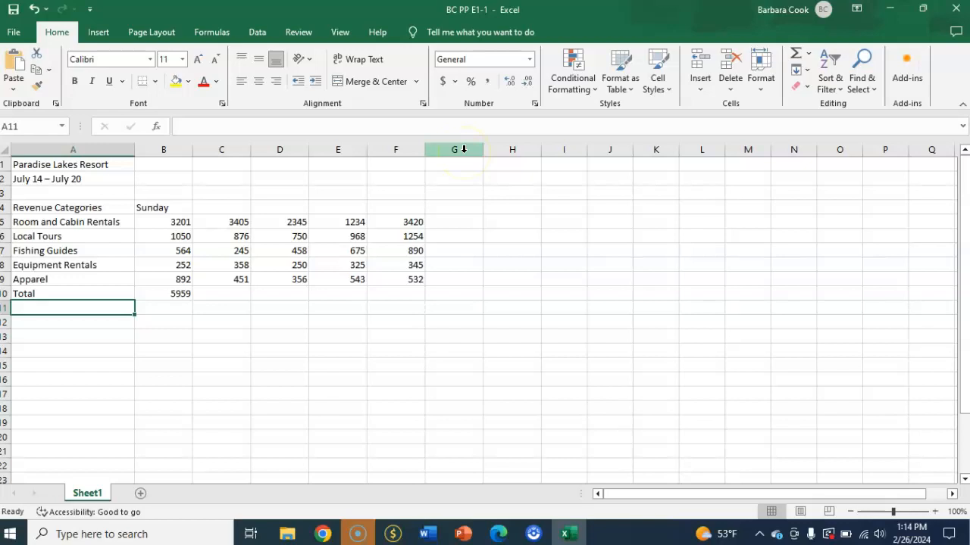
Enter 3075, 925, 682, 375 and 534 in G5:G9, and 3201, 1050, 564, 252 and 892 in H5:H9
{"action": "left_click", "coordinate": [455, 224]}
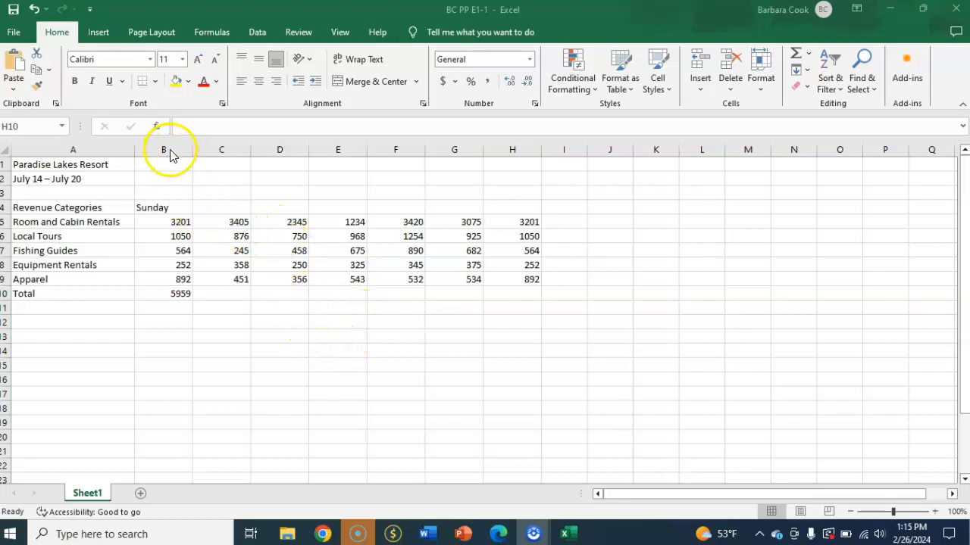
Fill the weekday headings from Sunday in B4 across to Saturday in H4
{"action": "left_click", "coordinate": [167, 208]}
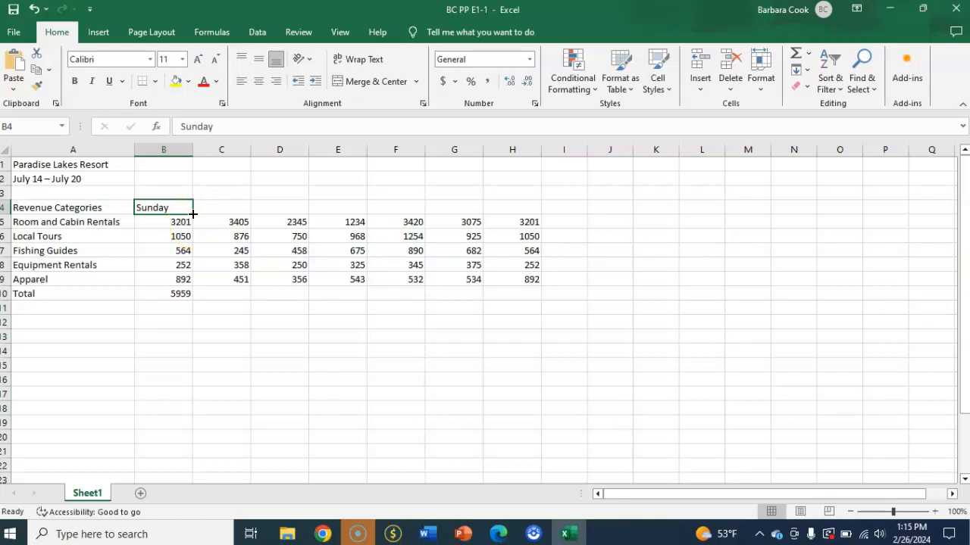
{"action": "left_click_drag", "start_coordinate": [193, 214], "coordinate": [524, 212]}
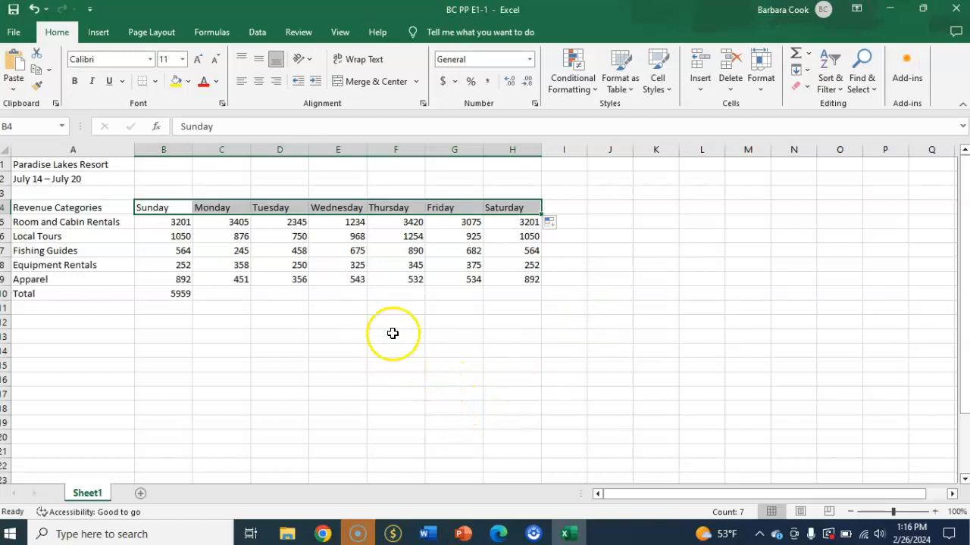
{"action": "left_click", "coordinate": [364, 324]}
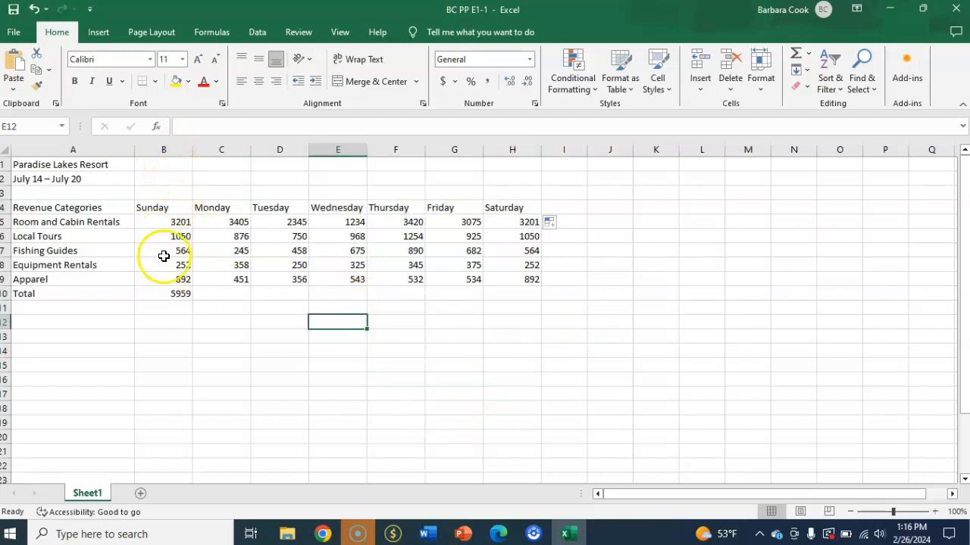
Clear the Sunday total formula from cell B10
{"action": "left_click", "coordinate": [167, 296]}
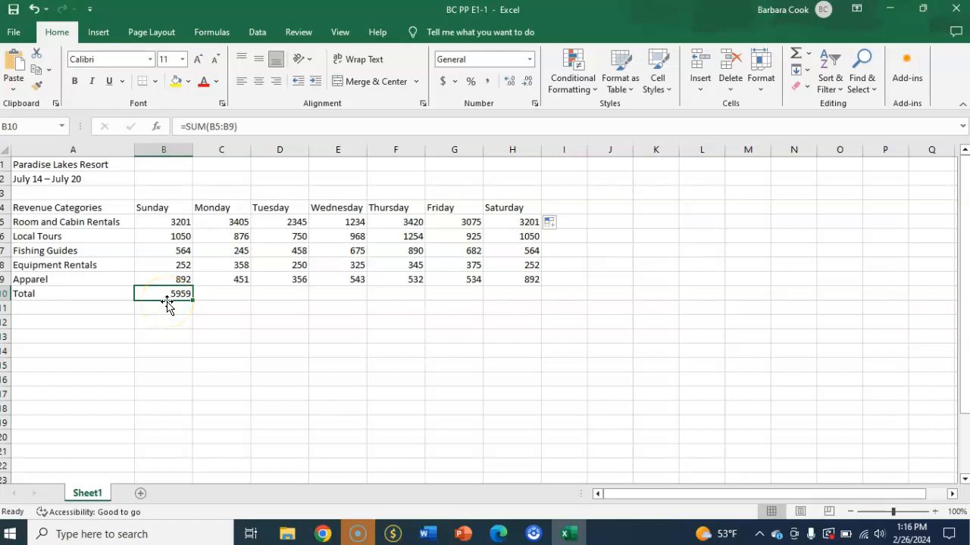
{"action": "key", "text": "Delete"}
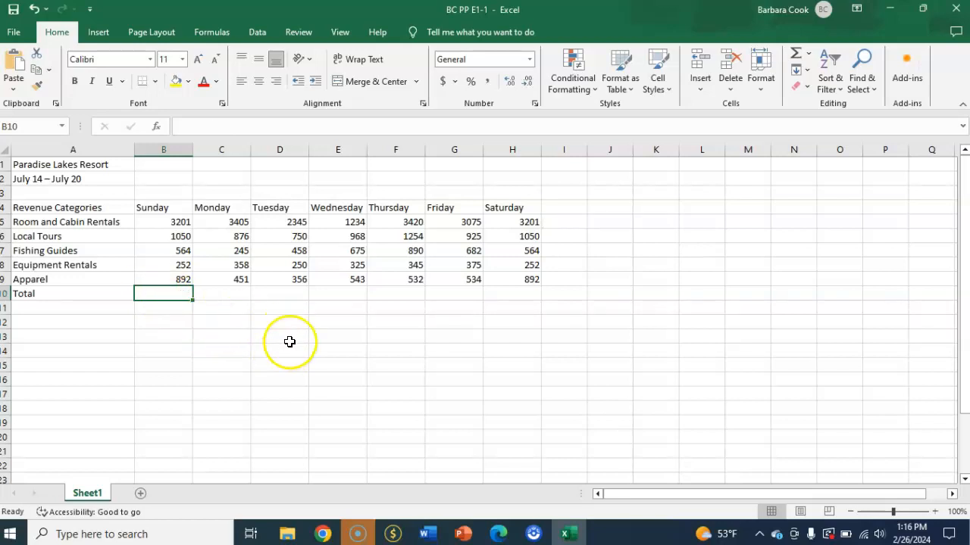
Deliberately misspell two labels, changing A4 to Revenue Categores and A9 to Aparel
{"action": "double_click", "coordinate": [58, 209]}
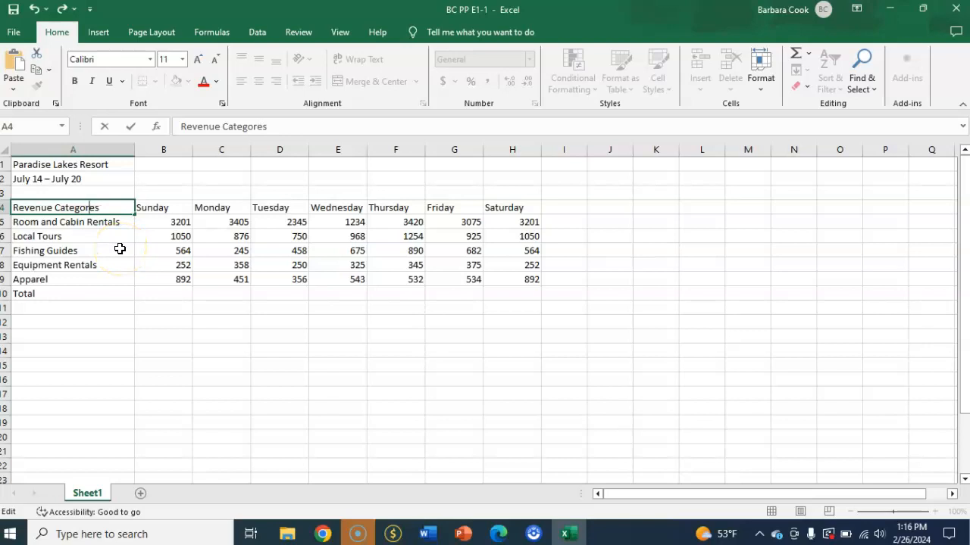
{"action": "key", "text": "Return"}
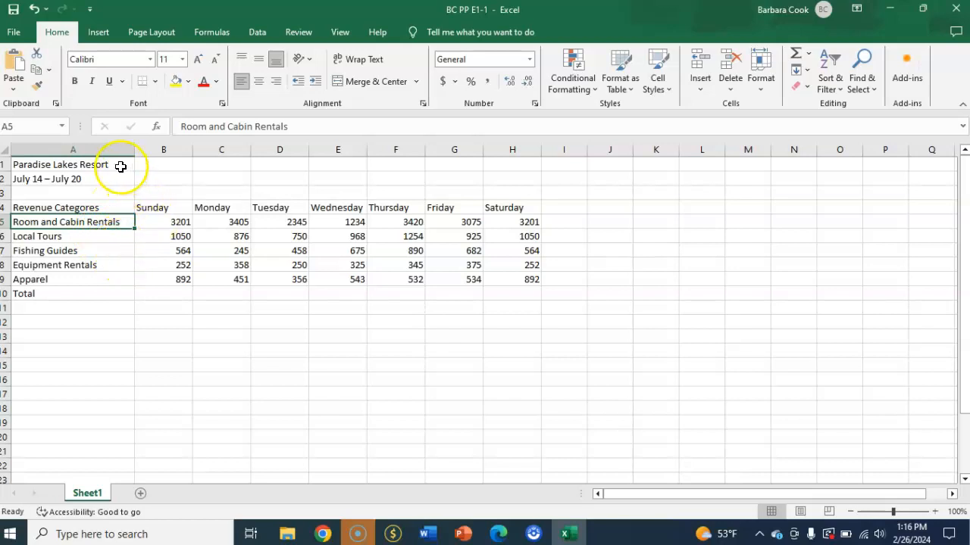
{"action": "left_click", "coordinate": [64, 280]}
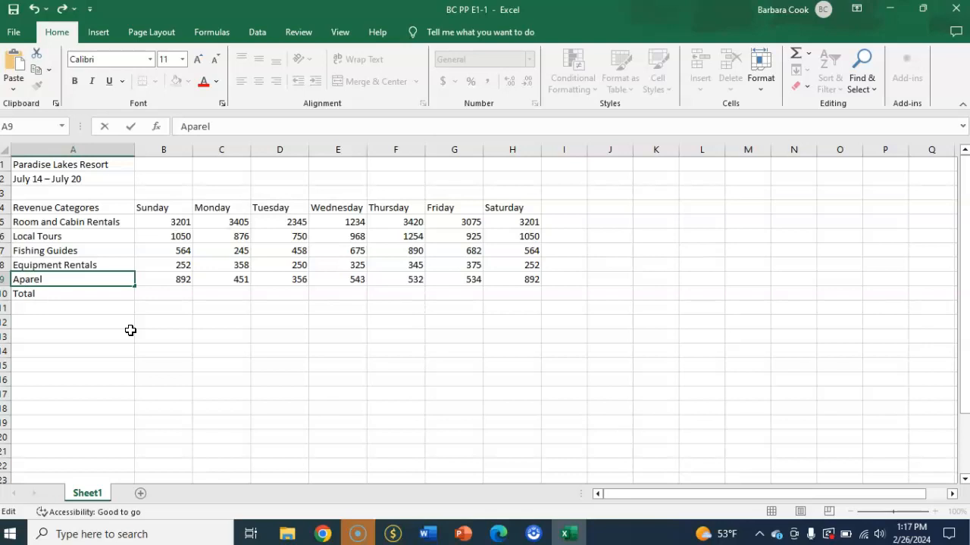
{"action": "key", "text": "Return"}
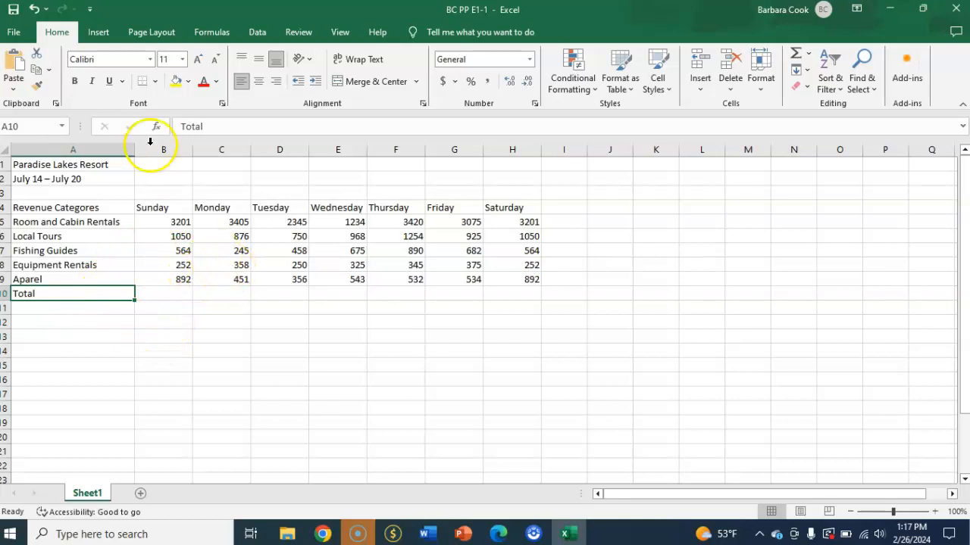
Indent the revenue category labels in A5:A9 by two levels
{"action": "left_click", "coordinate": [82, 223]}
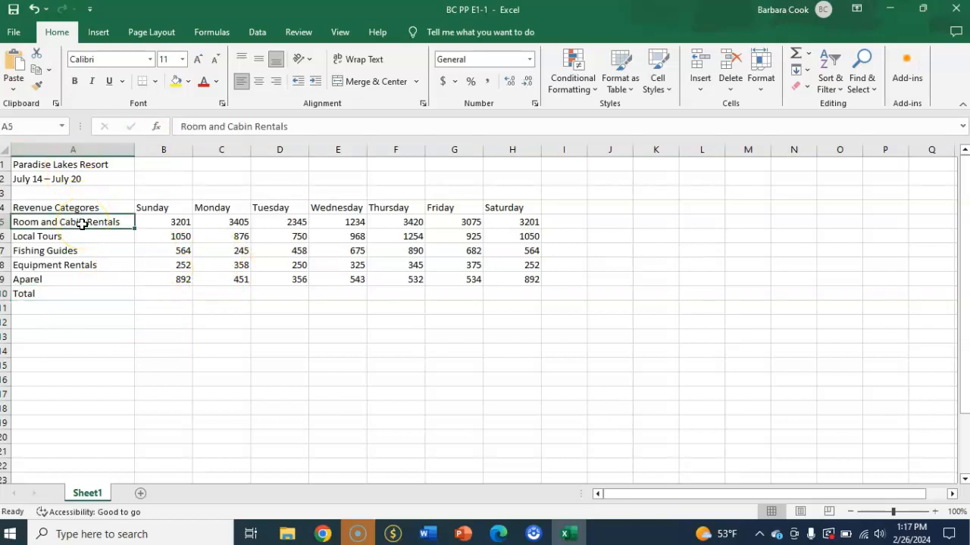
{"action": "left_click_drag", "start_coordinate": [82, 222], "coordinate": [75, 280]}
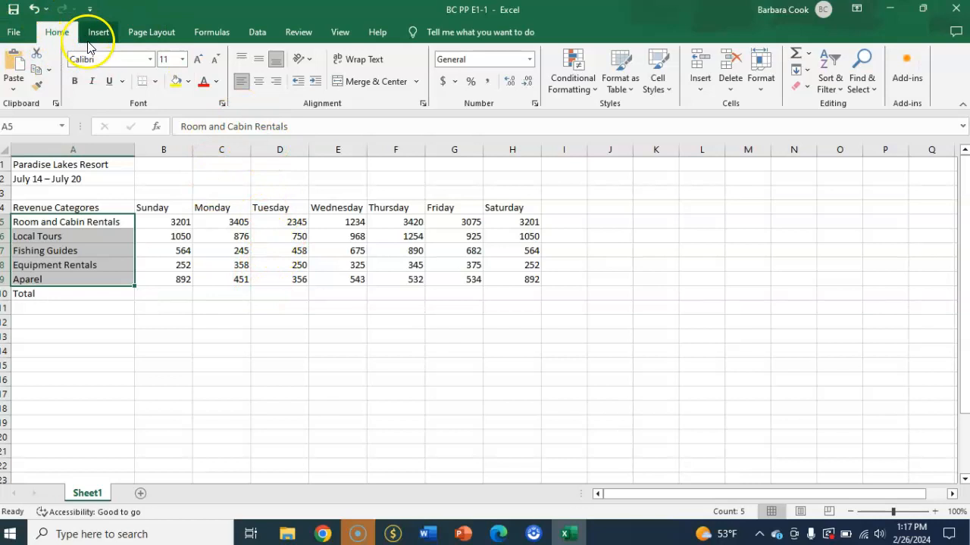
{"action": "left_click", "coordinate": [315, 82]}
{"action": "left_click", "coordinate": [315, 81]}
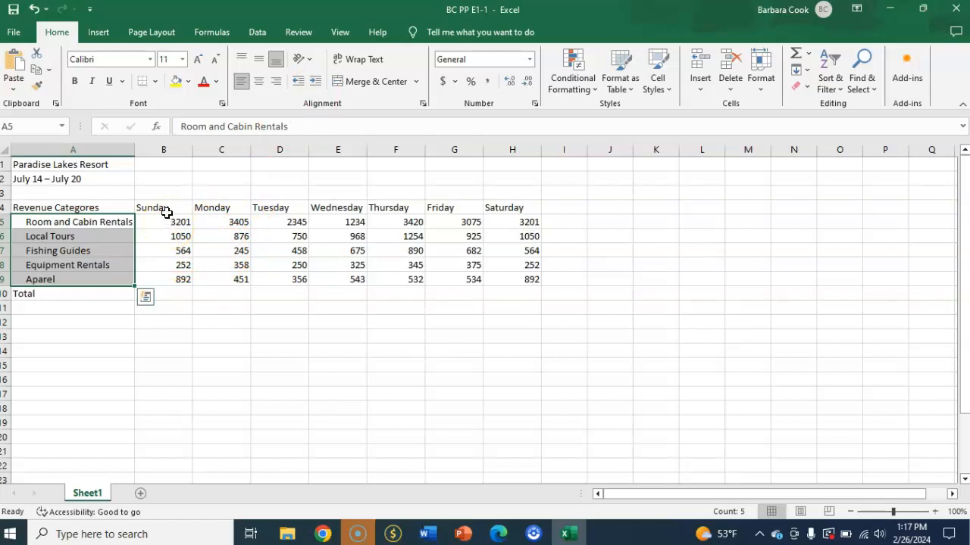
Center the weekday headings in B4:H4 horizontally
{"action": "left_click_drag", "start_coordinate": [163, 208], "coordinate": [494, 206]}
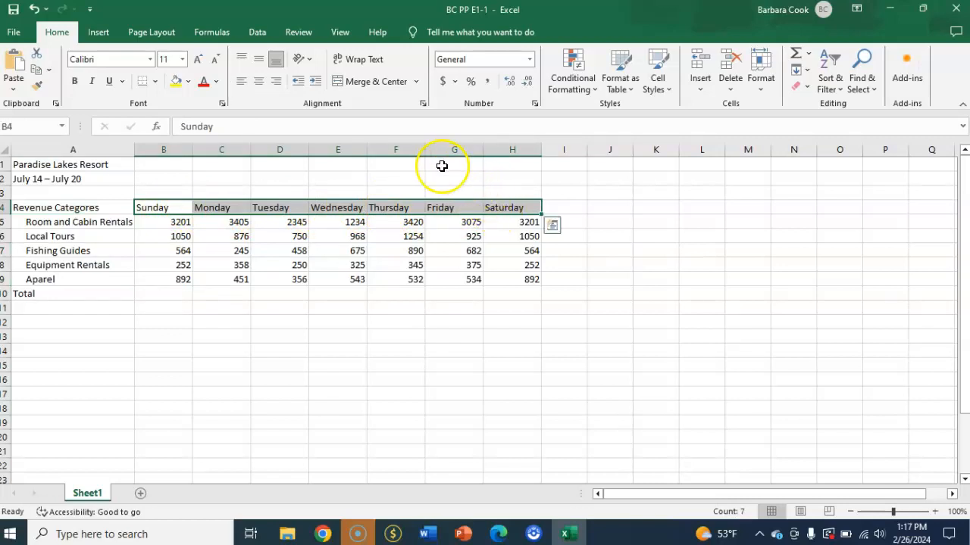
{"action": "left_click", "coordinate": [259, 83]}
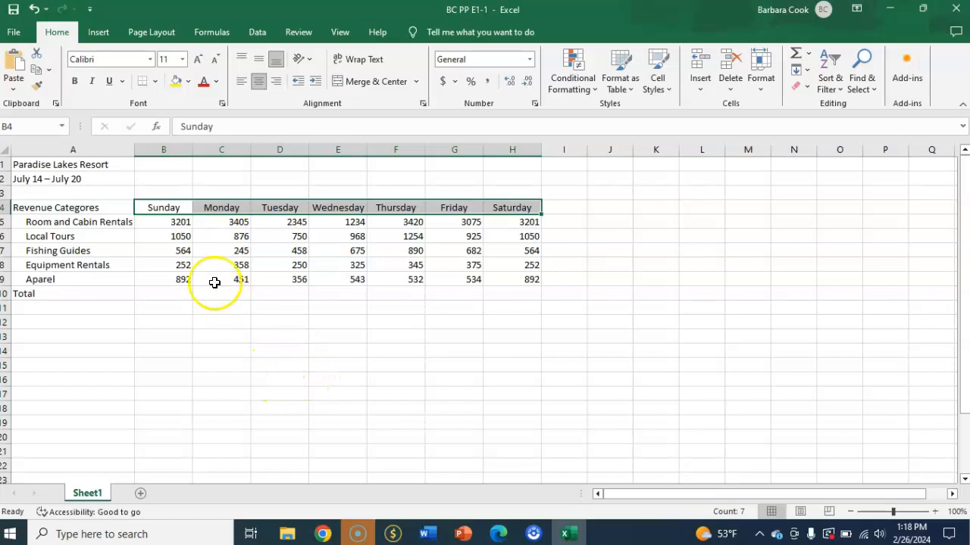
{"action": "left_click", "coordinate": [196, 333]}
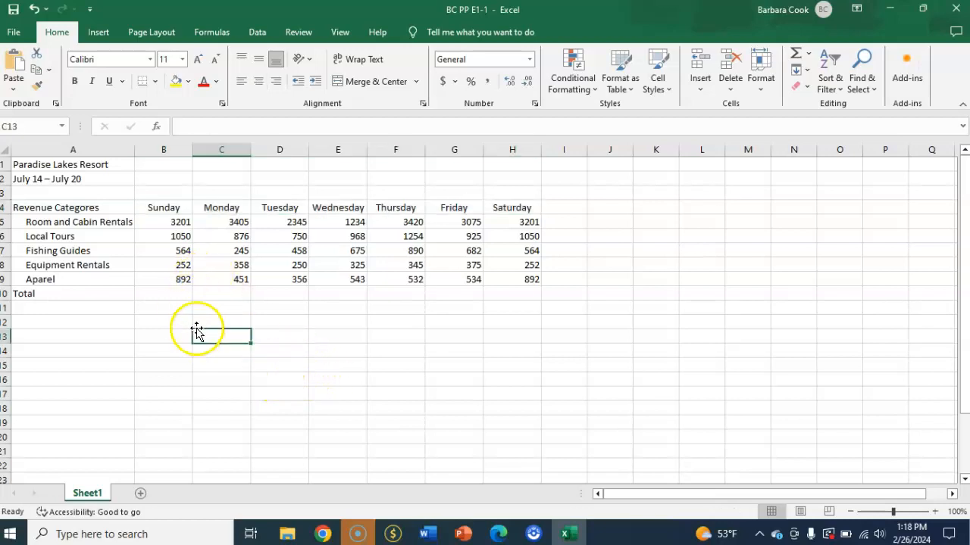
Cut the Sunday heading and figures in B4:B9 and paste them after Saturday, starting at I4
{"action": "left_click", "coordinate": [165, 208]}
{"action": "left_click_drag", "start_coordinate": [165, 208], "coordinate": [159, 276]}
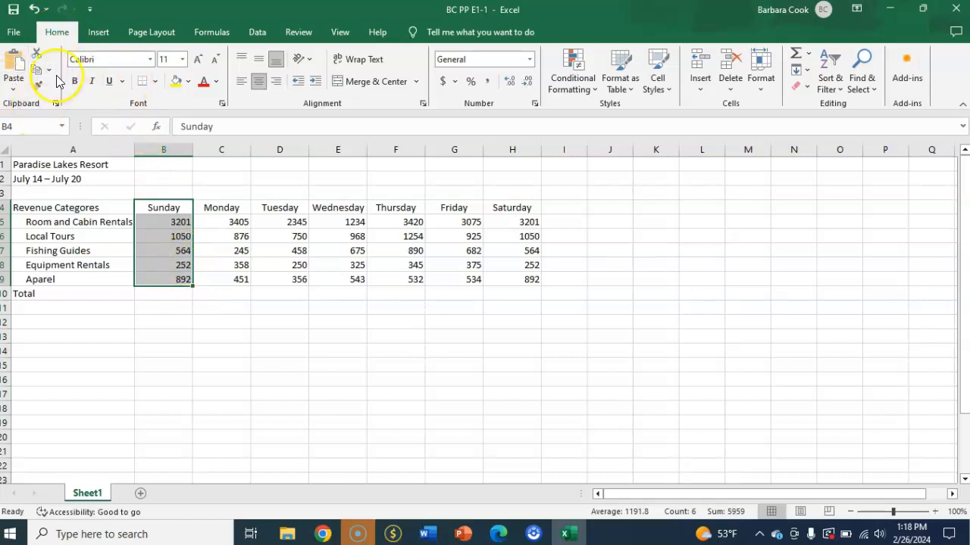
{"action": "left_click", "coordinate": [37, 57]}
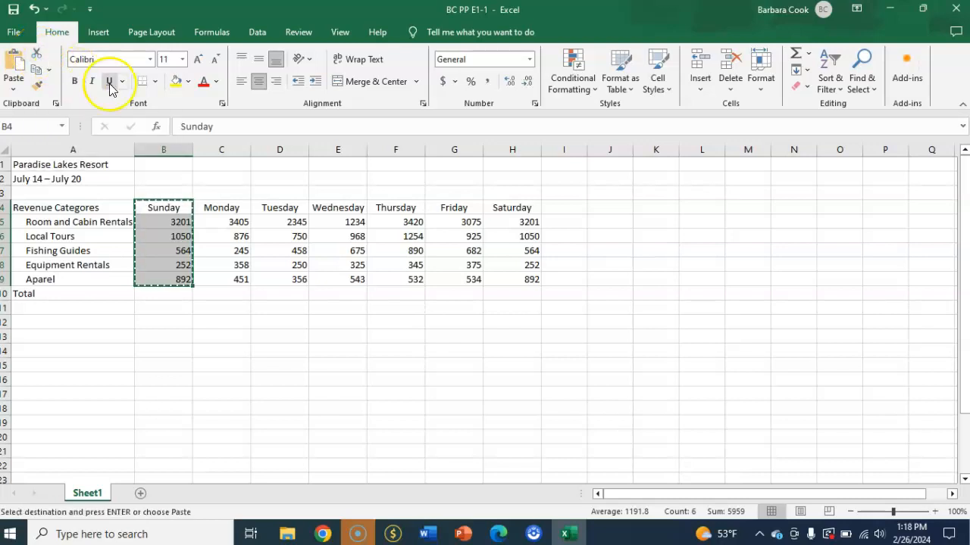
{"action": "left_click", "coordinate": [572, 210]}
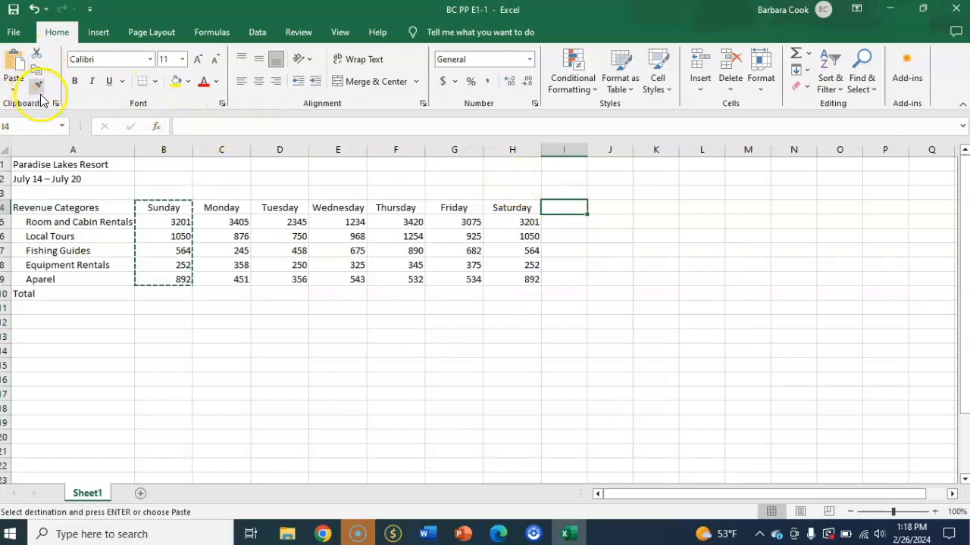
{"action": "left_click", "coordinate": [13, 67]}
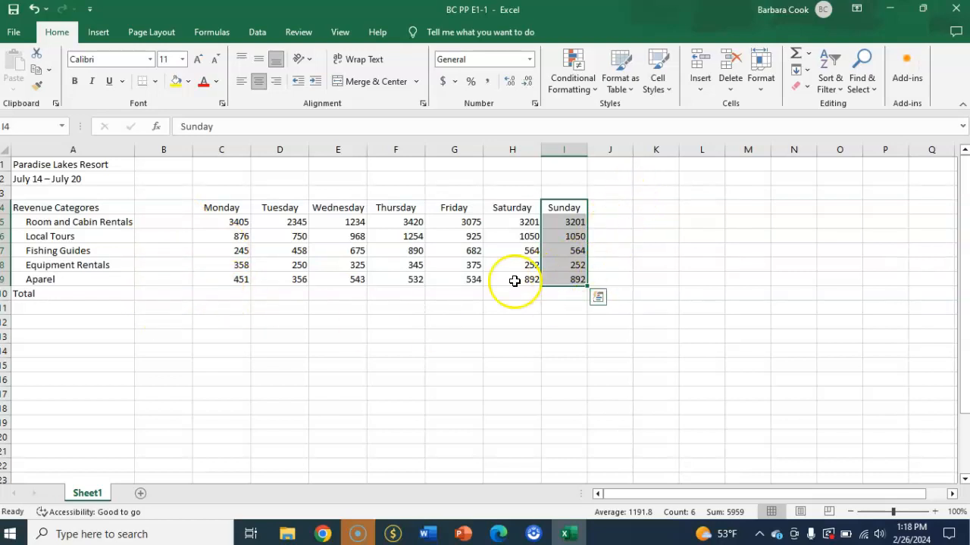
Move the Monday to Sunday block C4:I9 one column over to B4:H9, then select cell A1
{"action": "left_click", "coordinate": [220, 204]}
{"action": "left_click_drag", "start_coordinate": [225, 203], "coordinate": [560, 274]}
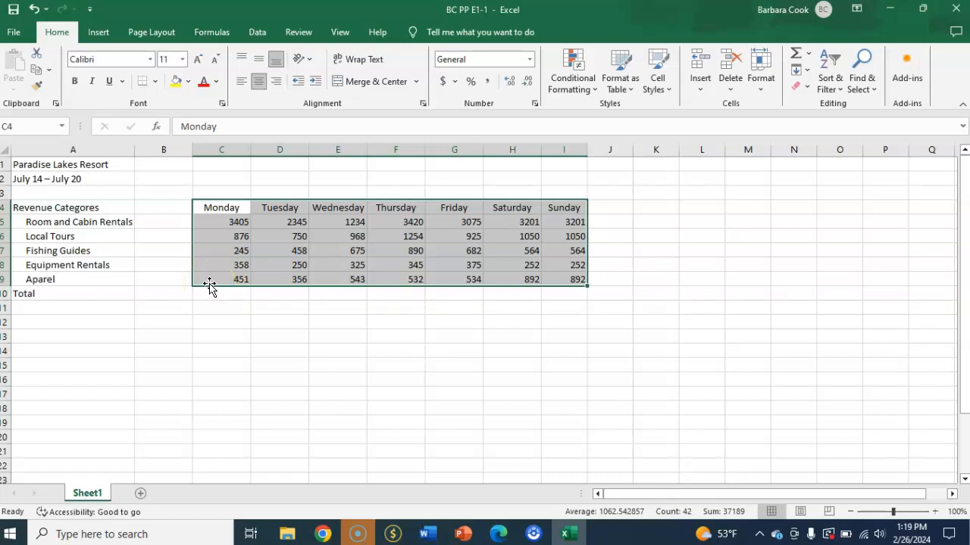
{"action": "left_click_drag", "start_coordinate": [210, 286], "coordinate": [180, 280]}
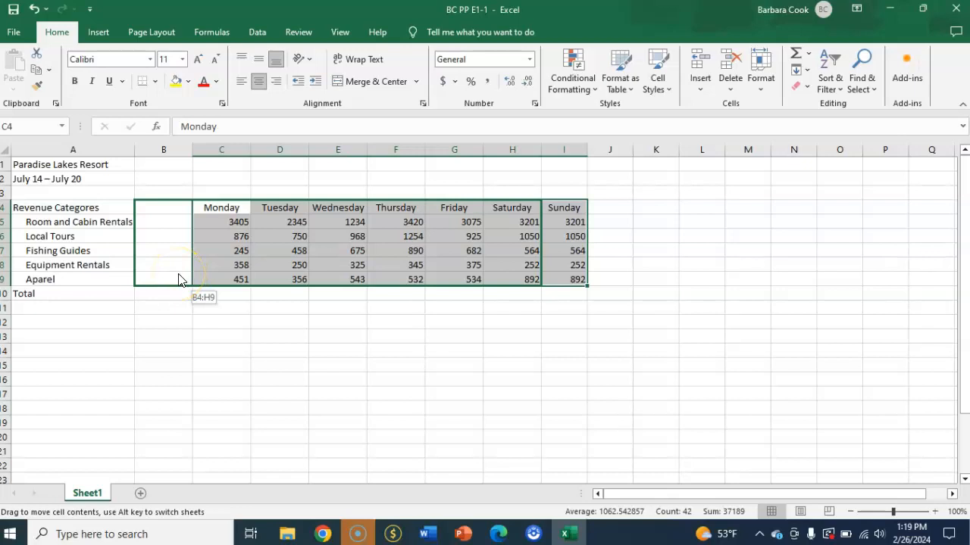
{"action": "left_click_drag", "start_coordinate": [179, 279], "coordinate": [179, 278]}
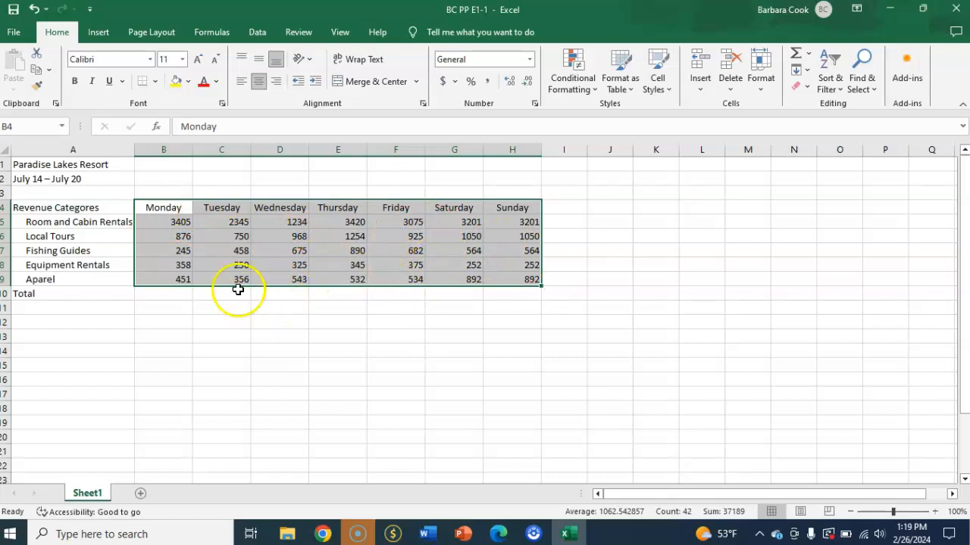
{"action": "left_click", "coordinate": [93, 164]}
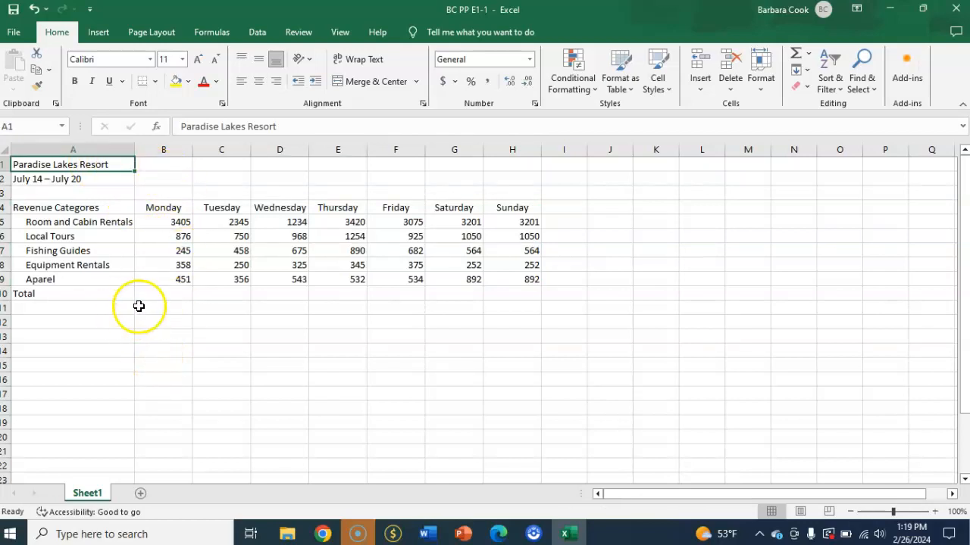
{"action": "left_click", "coordinate": [13, 34]}
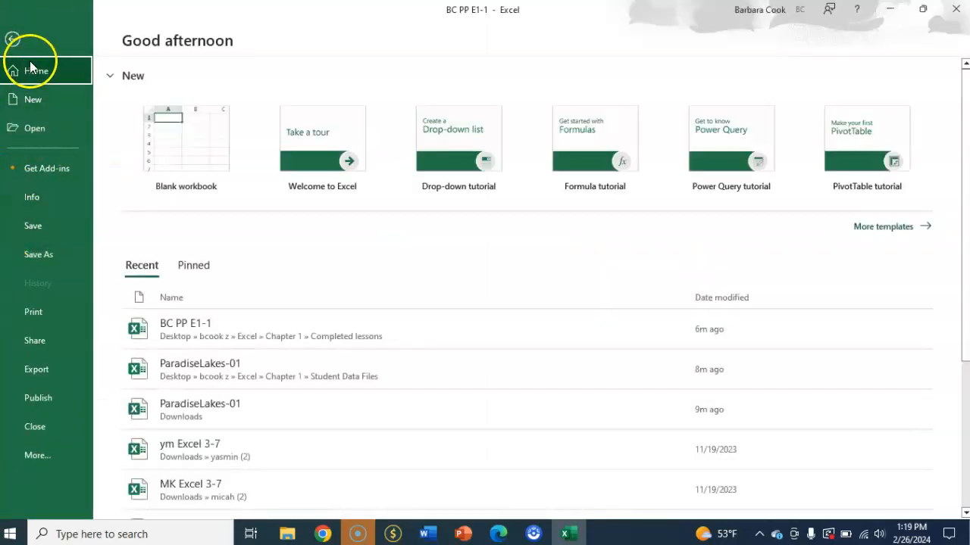
{"action": "left_click", "coordinate": [13, 39]}
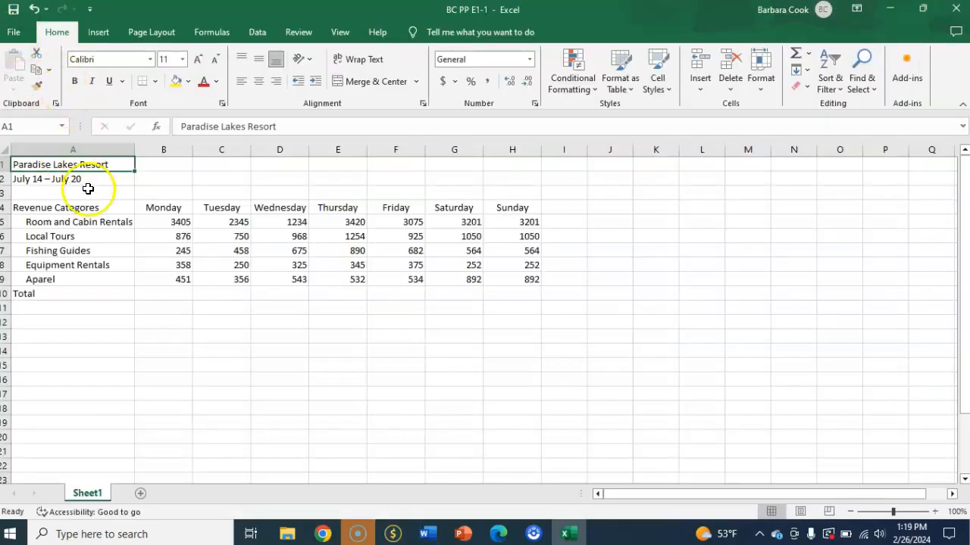